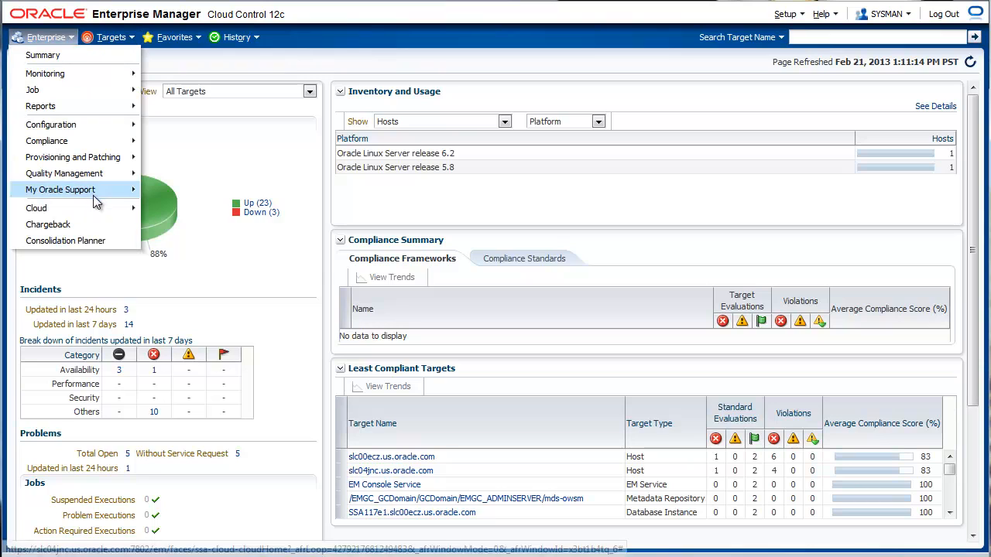
- Open the PaaS Infrastructure Zones list from the Middleware and Database Cloud home and start editing the Developers Paas Zone
mouse_move(99, 209)
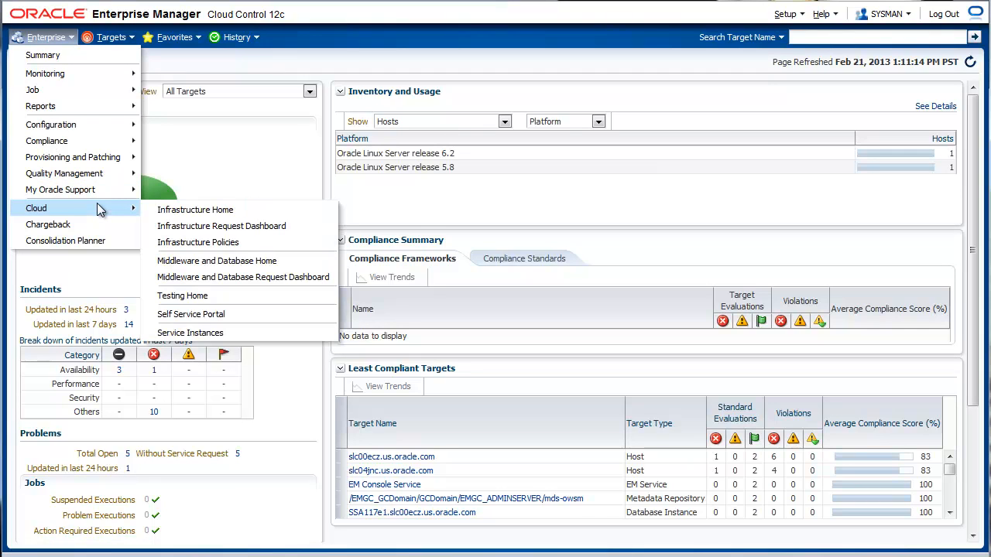
click(232, 263)
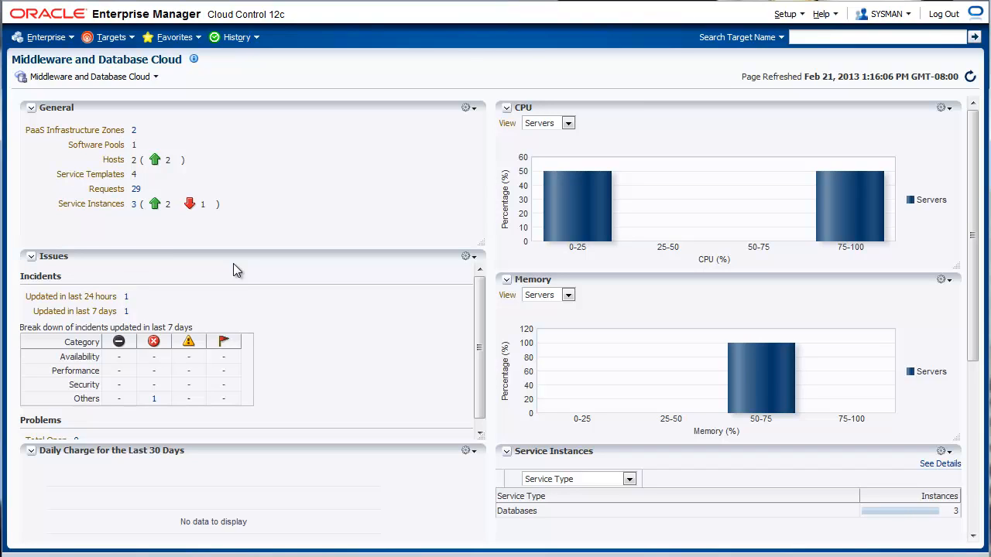
click(136, 134)
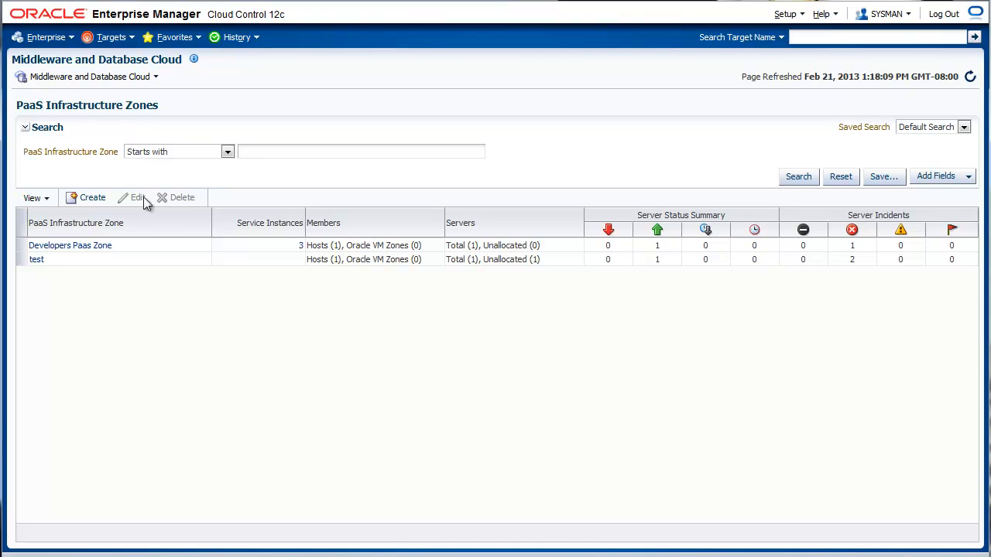
click(157, 248)
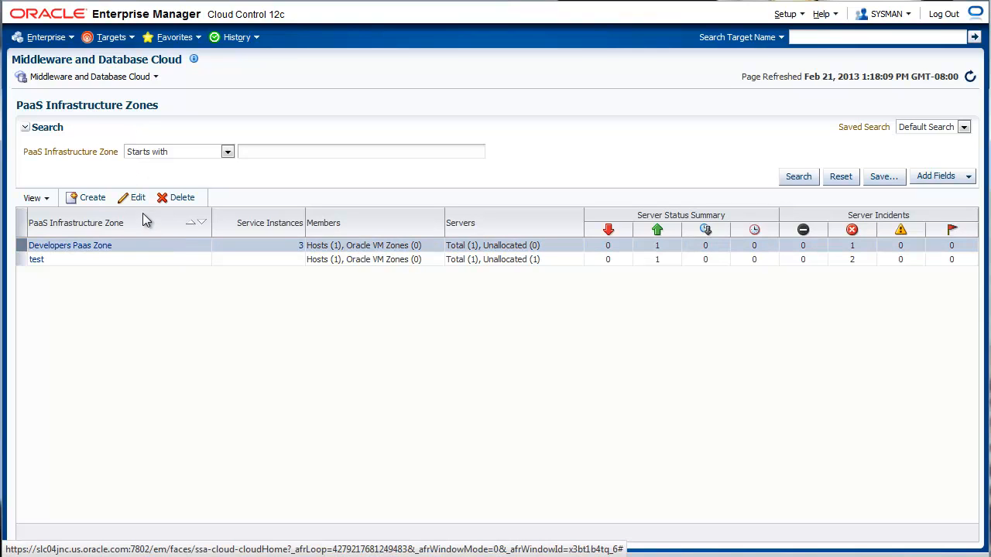
click(138, 198)
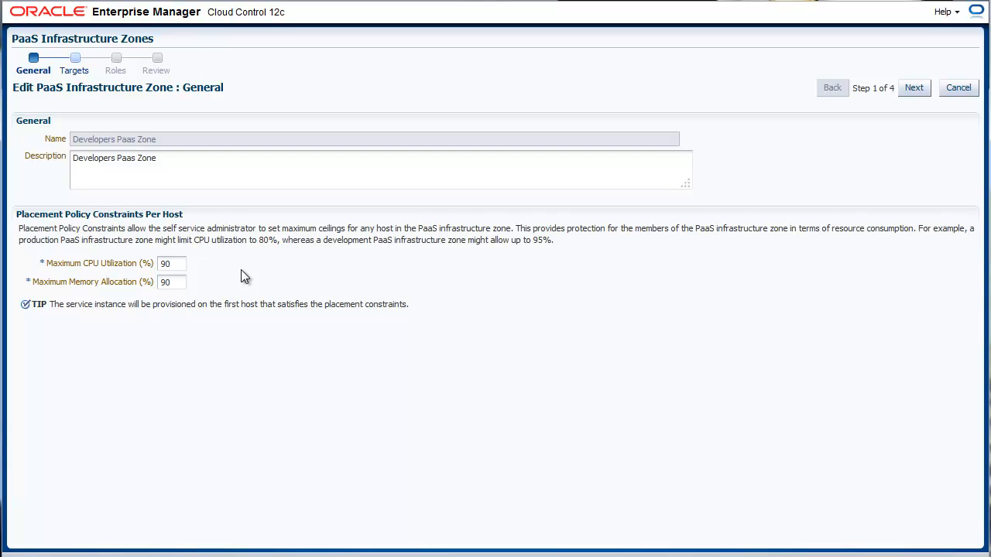
- Step through the Developers Paas Zone edit wizard without changes, including the target search, and submit it
click(907, 87)
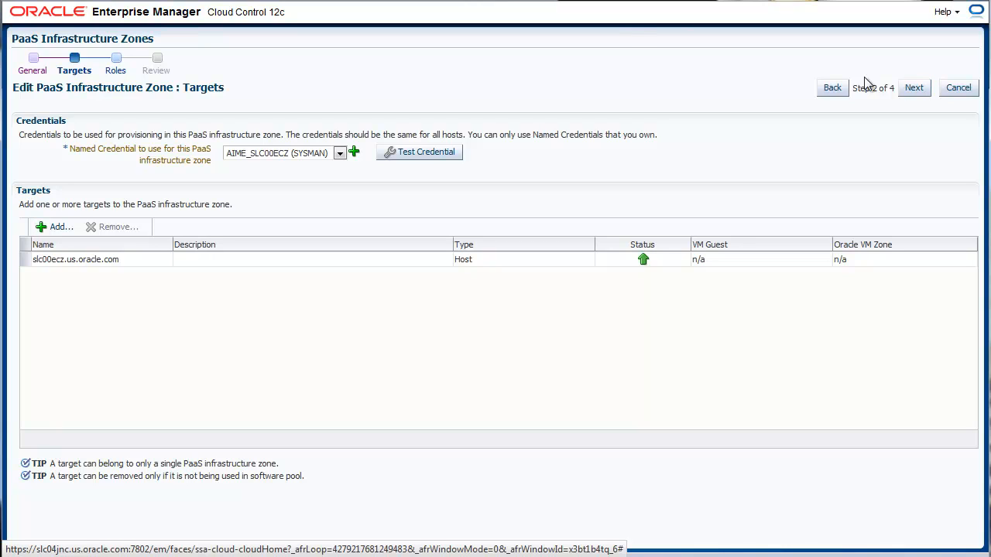
click(59, 227)
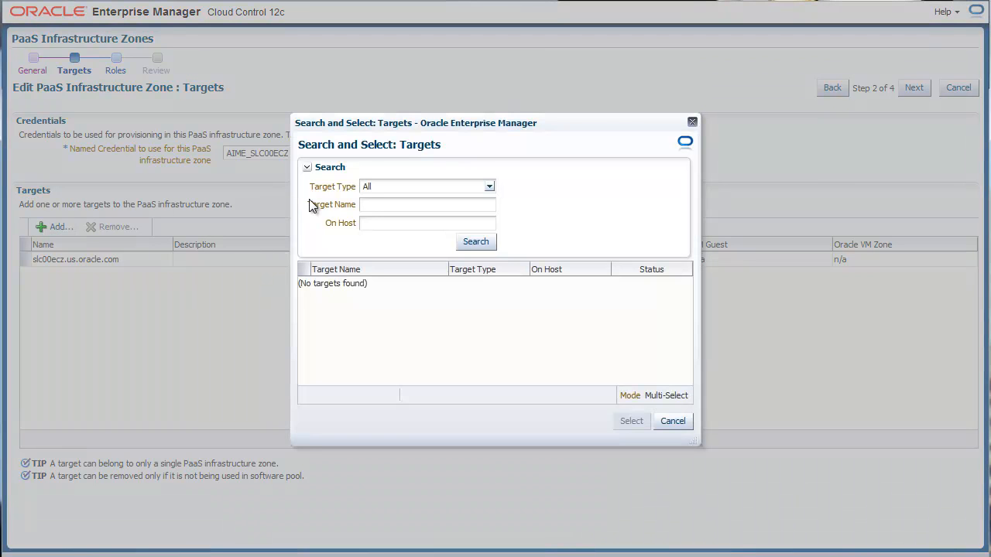
click(686, 425)
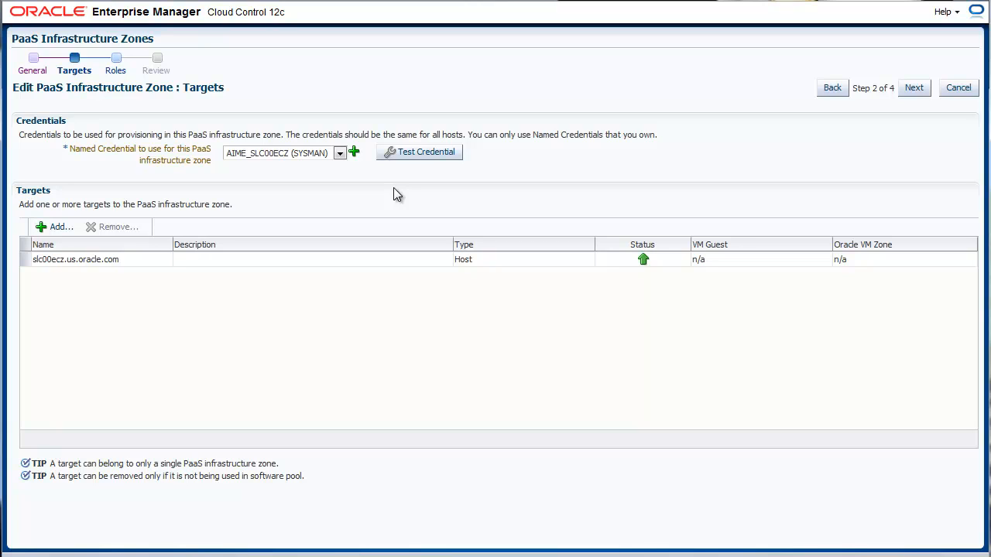
click(910, 91)
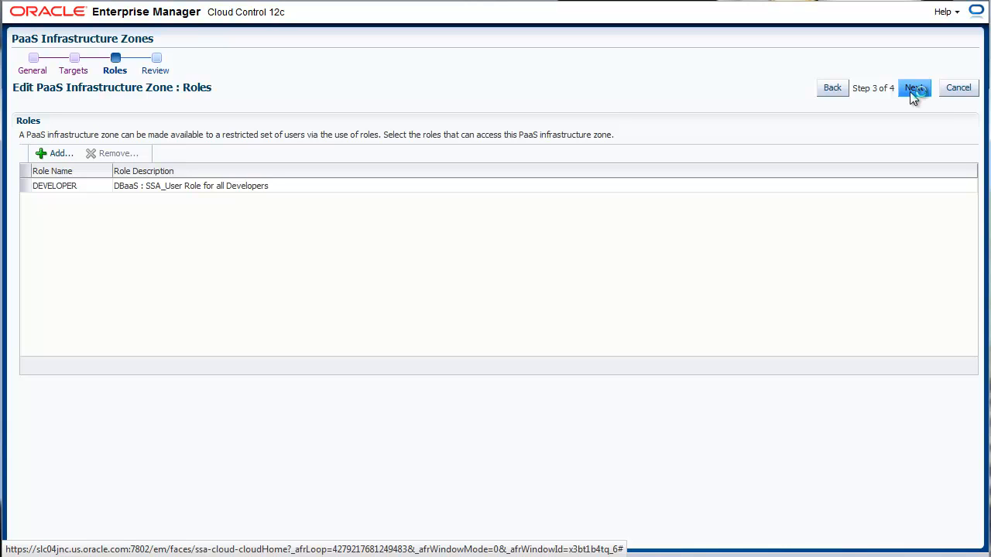
click(912, 88)
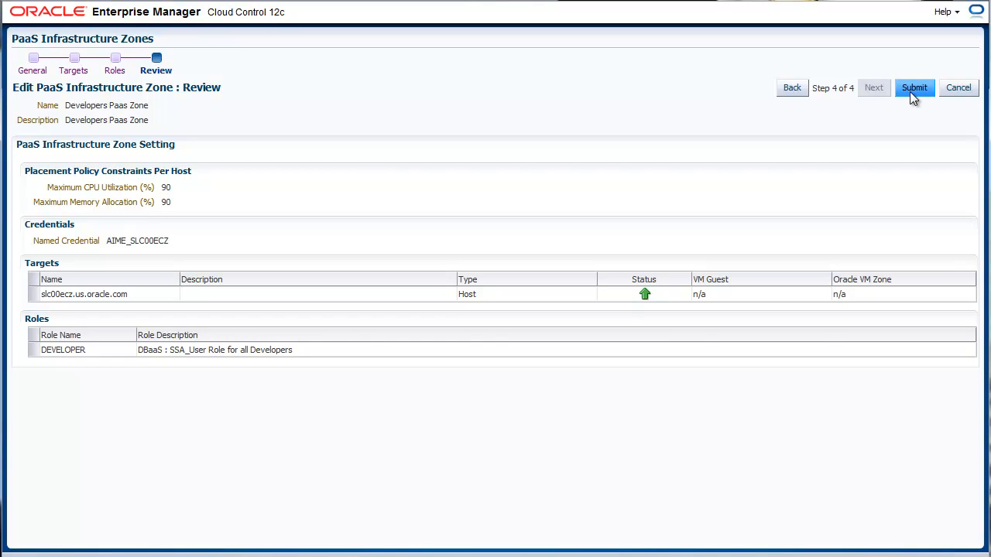
click(909, 92)
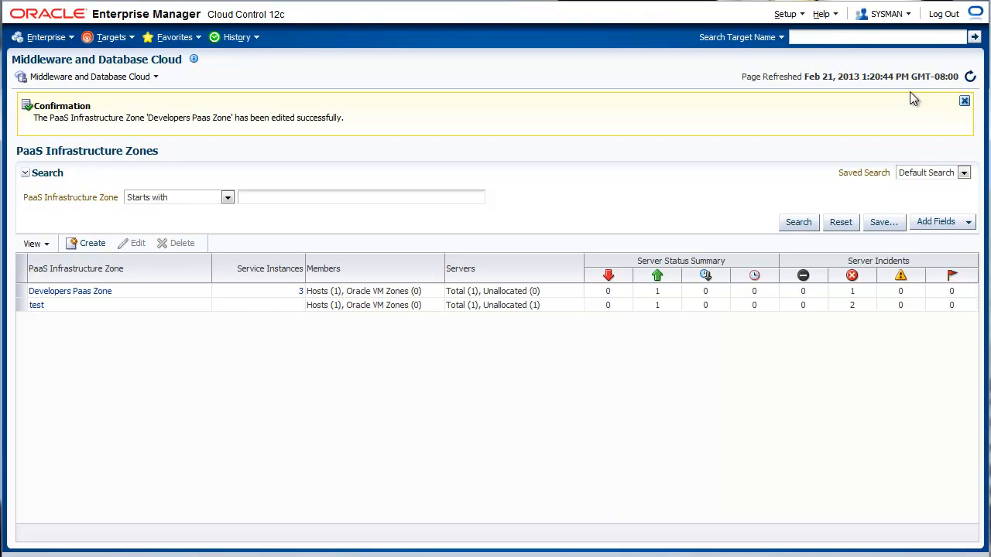
- Log out and, as the DBaaS administrator, open the Database cloud self service portal setup
click(943, 14)
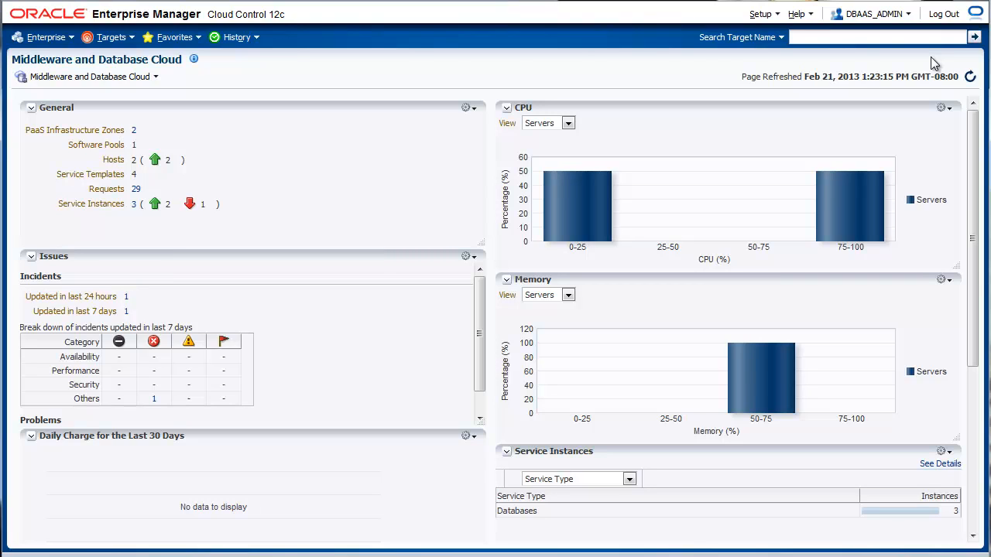
click(773, 17)
mouse_move(794, 121)
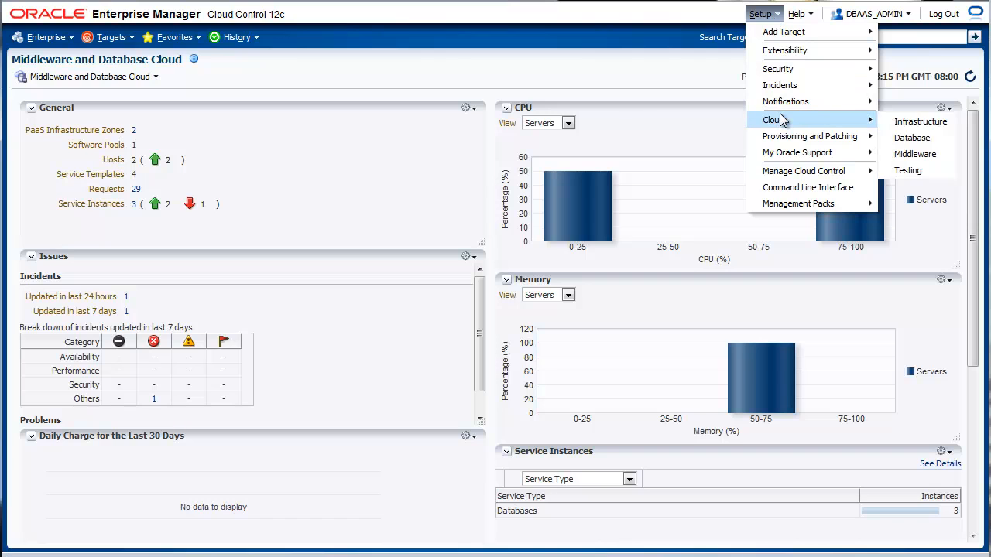
click(895, 139)
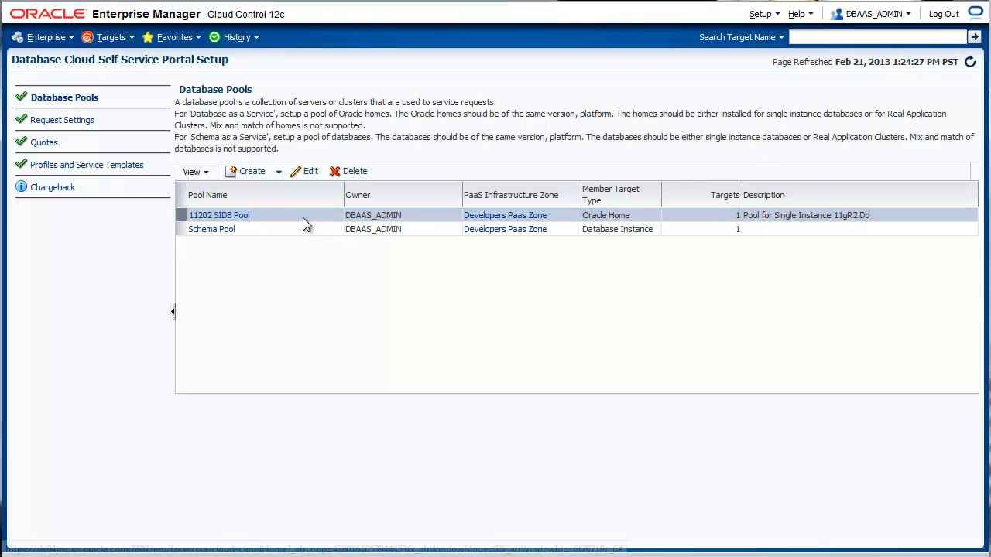
- Open the 11202 SIDB Pool for editing and submit it unchanged
click(308, 173)
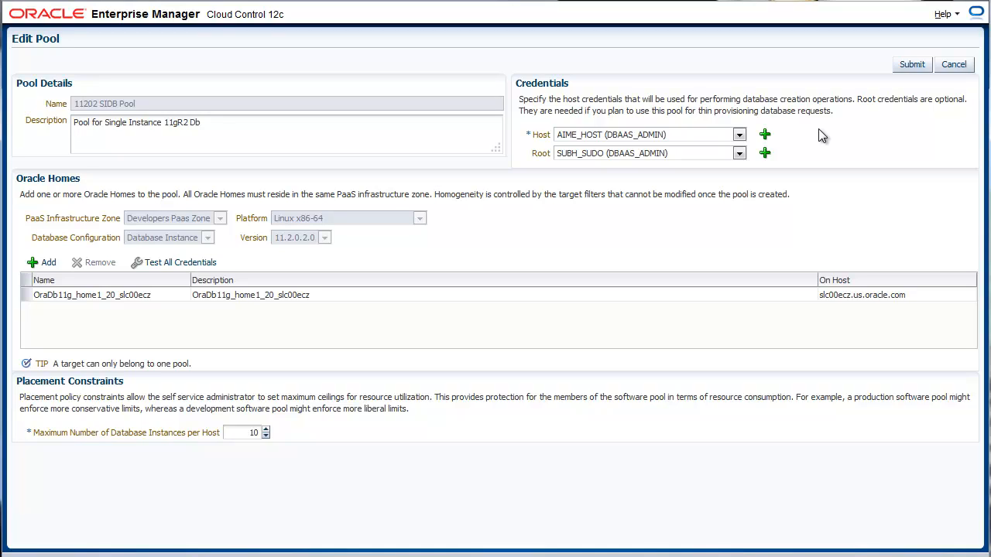
click(912, 65)
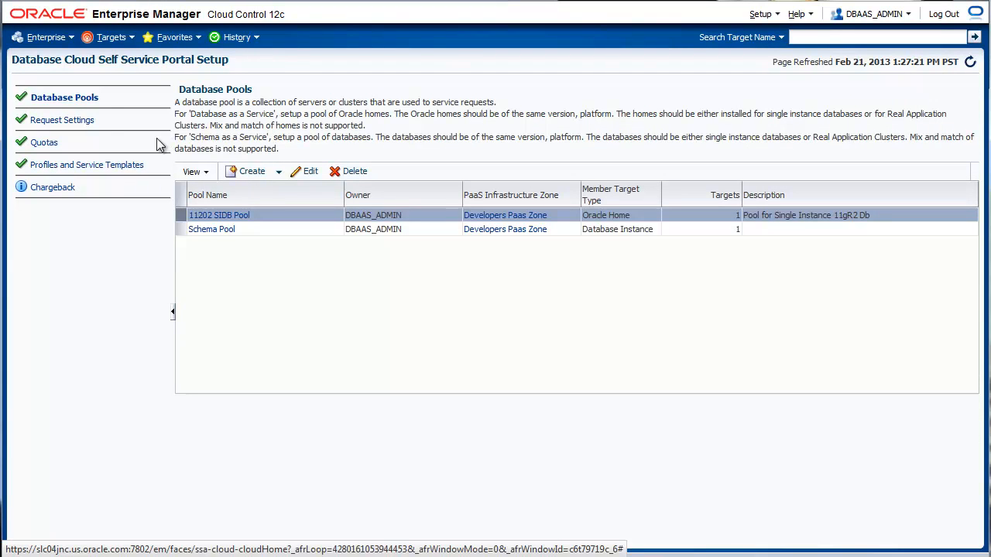
- Review the request settings and open the DEVELOPER role quota for editing, then cancel it
click(83, 124)
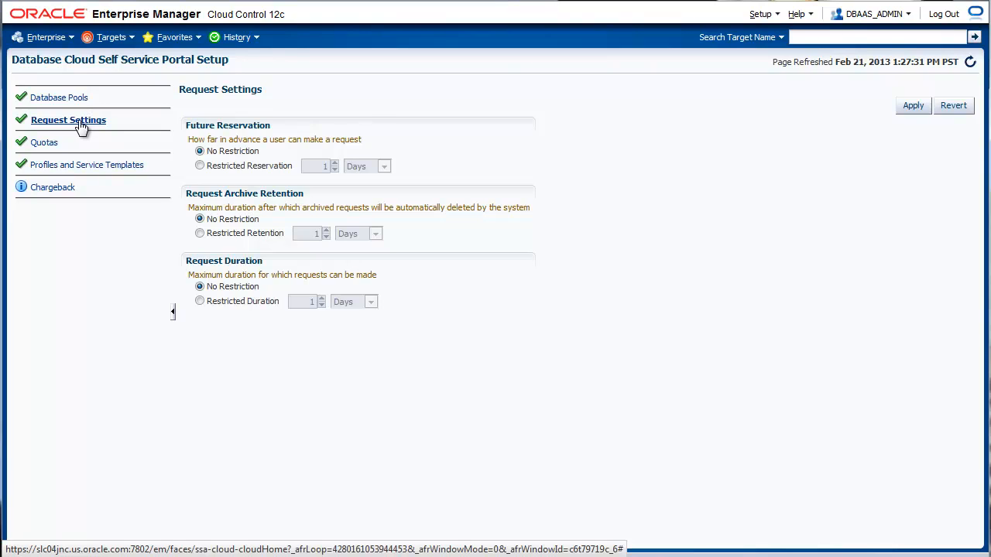
click(46, 145)
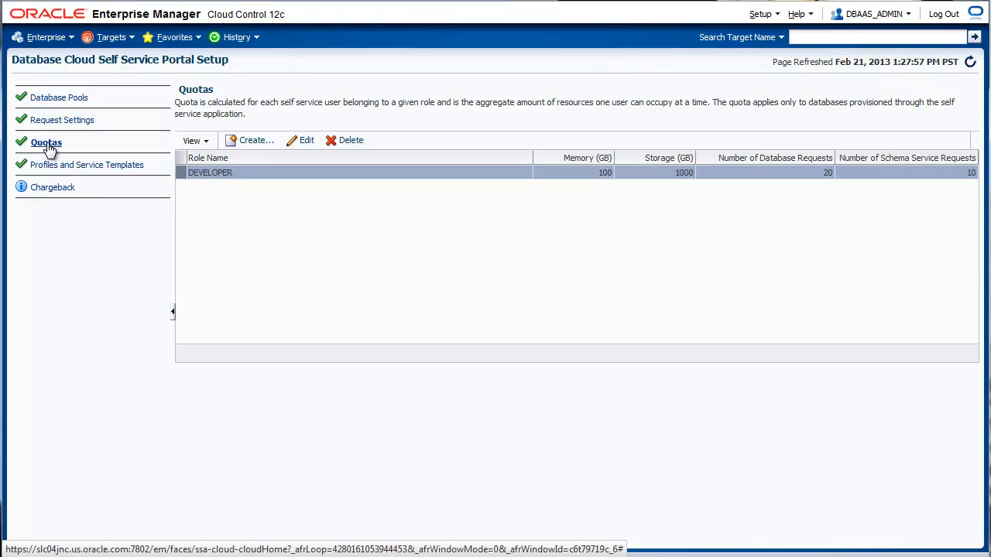
click(305, 141)
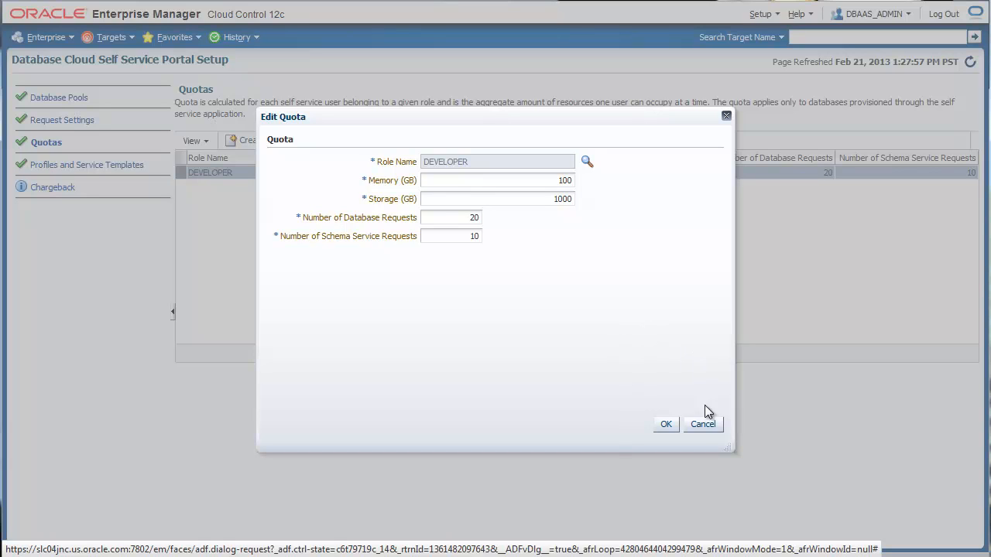
click(703, 425)
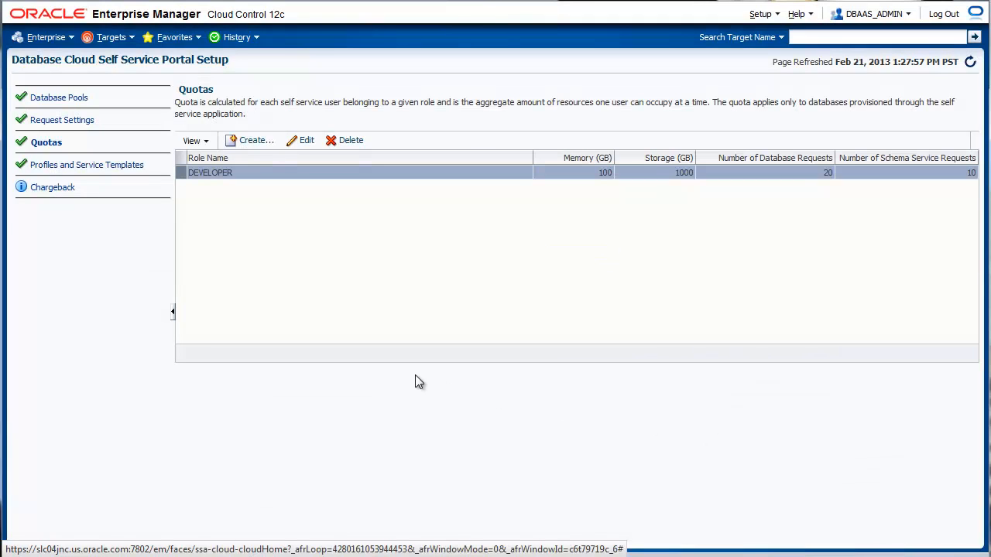
- Start a database provisioning profile from the Reference instance, excluding the Oracle Home and choosing Database Template data content
click(73, 168)
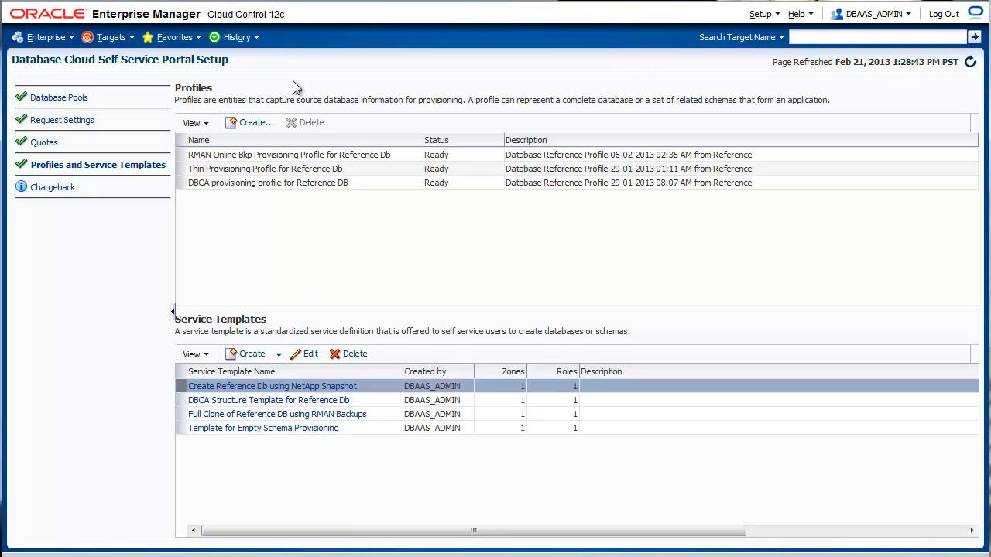
click(249, 124)
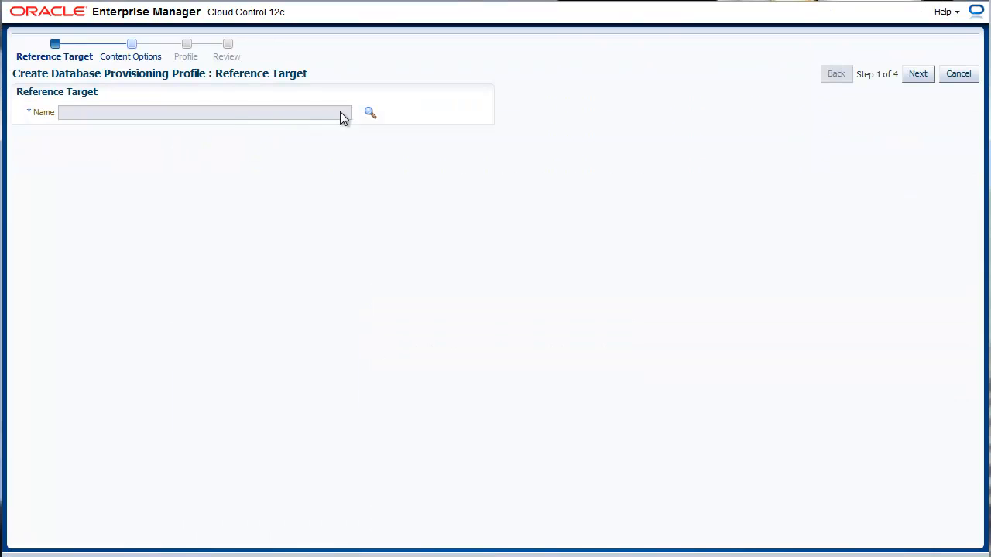
click(369, 114)
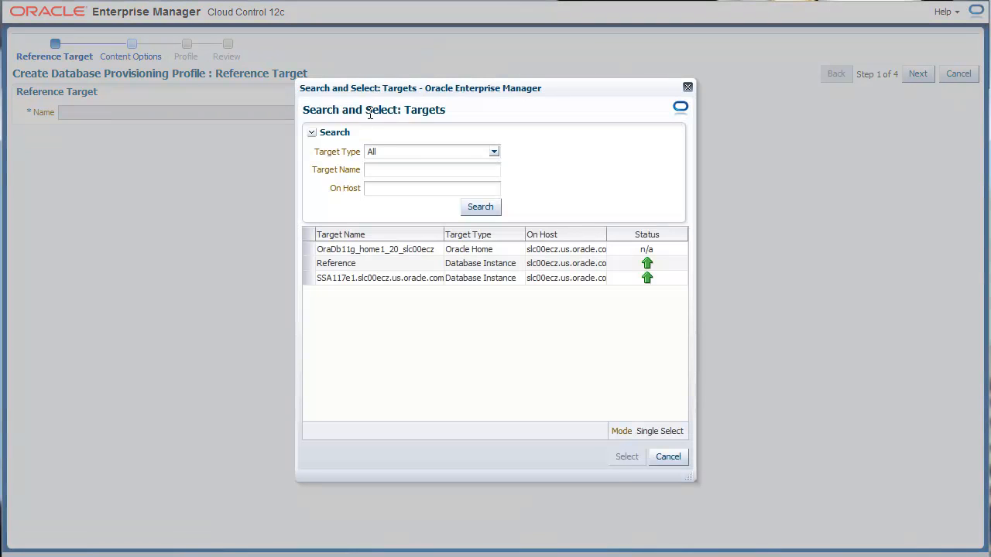
click(389, 264)
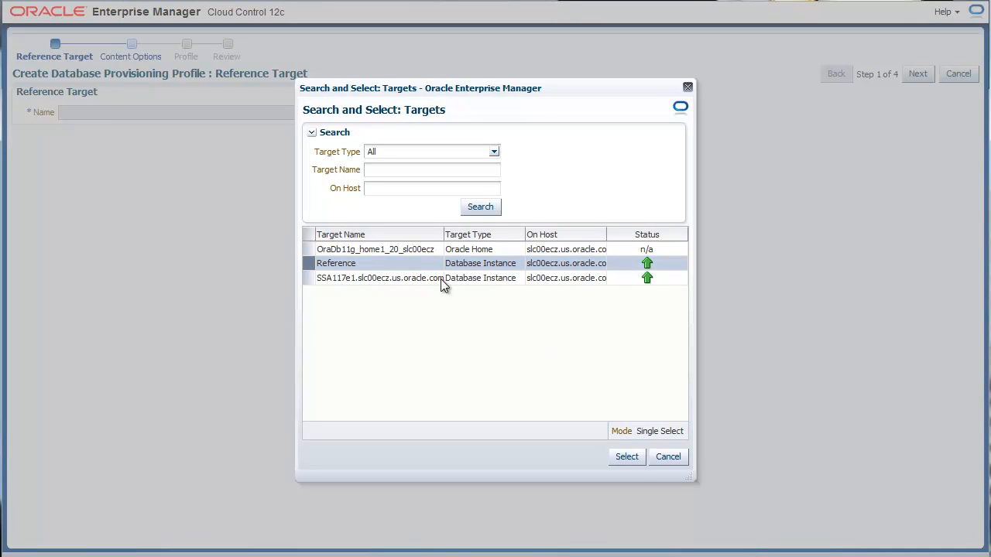
click(632, 460)
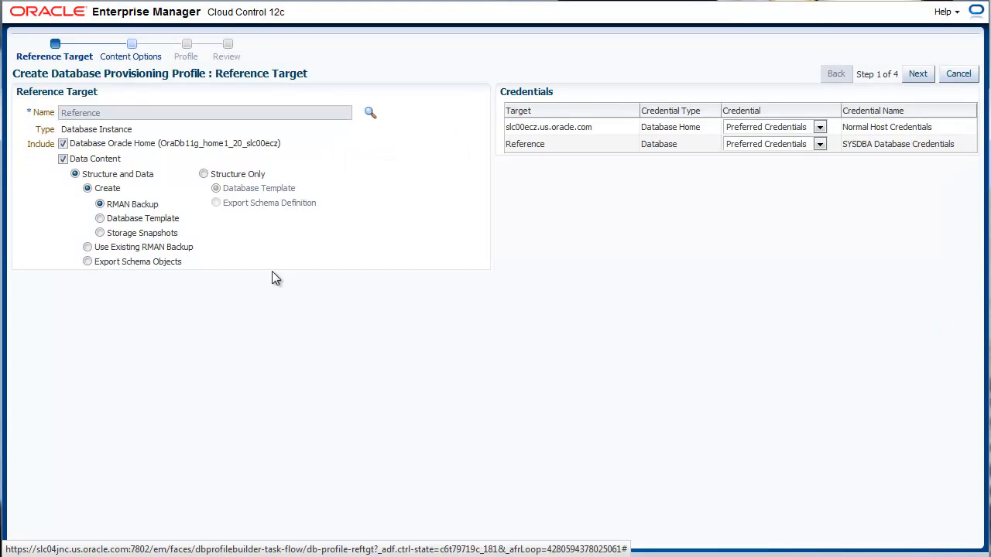
click(62, 144)
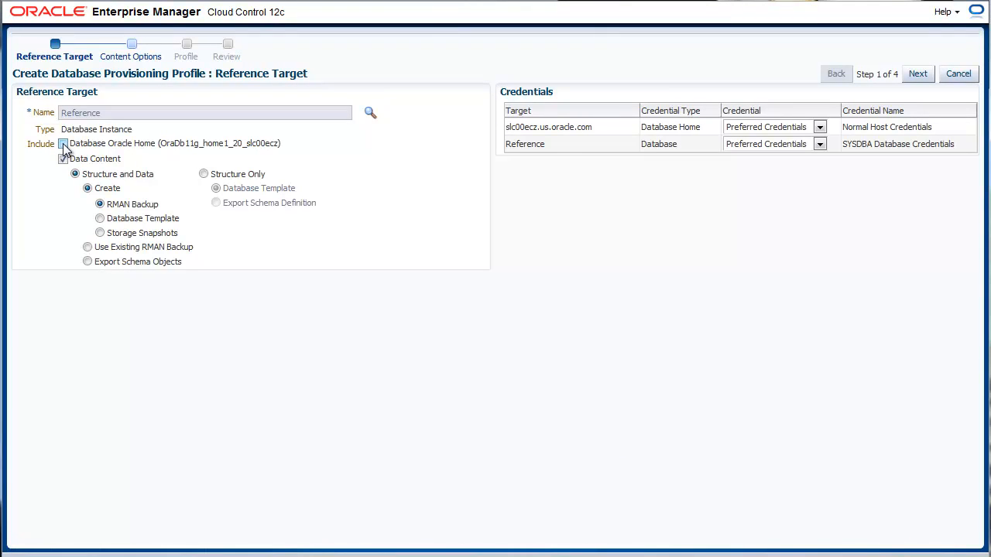
click(101, 220)
- Set both credentials to Named Credentials, AIME_HOST for the host and REFERENC_SYS for the database, and continue
click(820, 129)
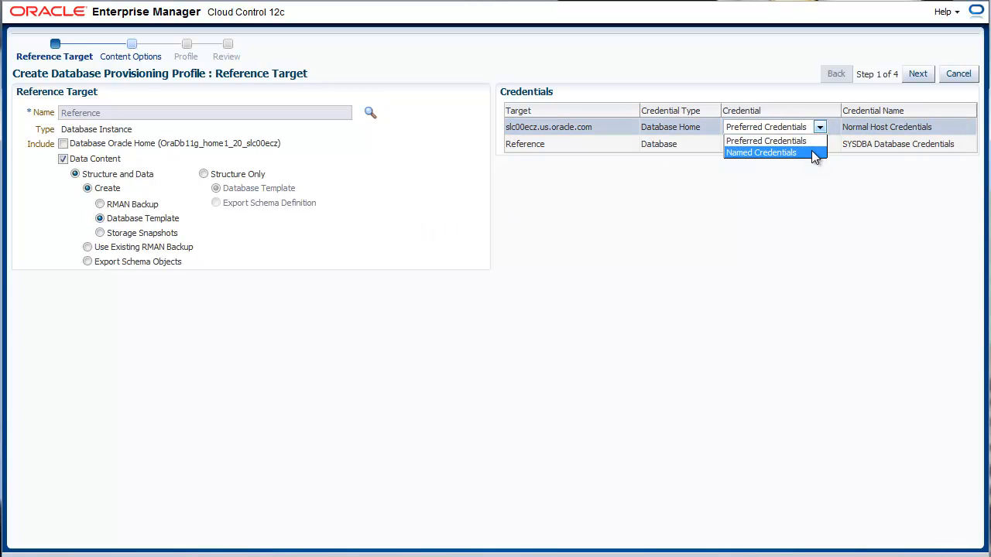
click(812, 154)
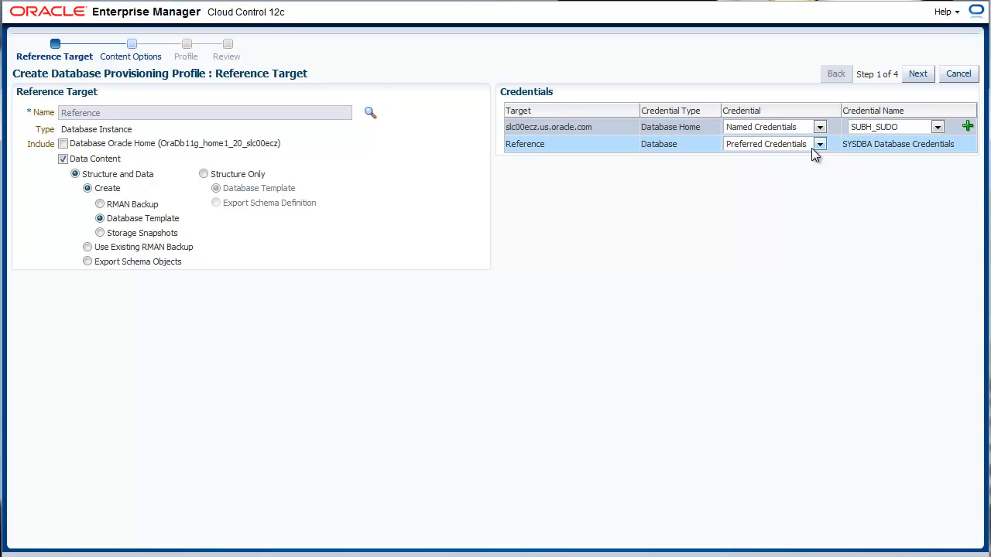
click(816, 147)
click(812, 171)
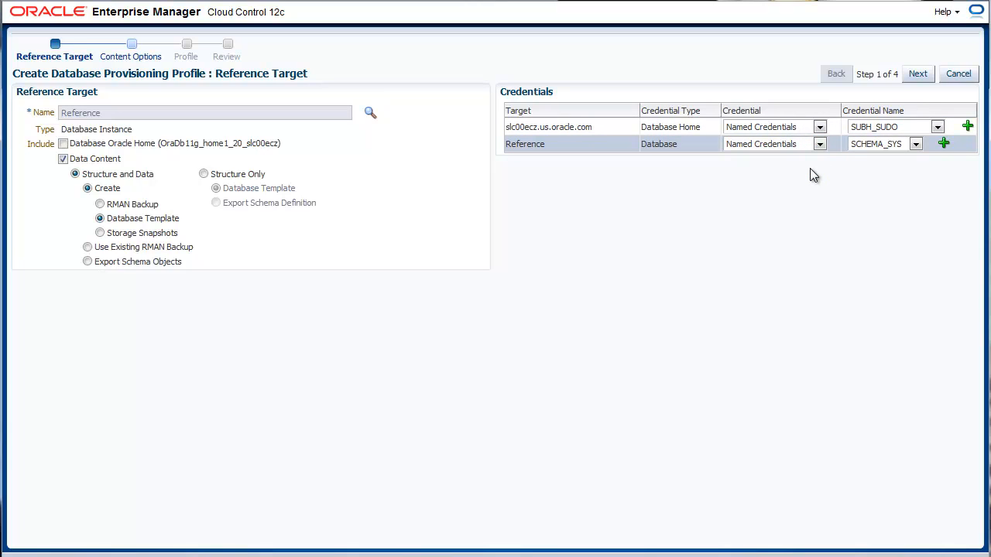
click(936, 125)
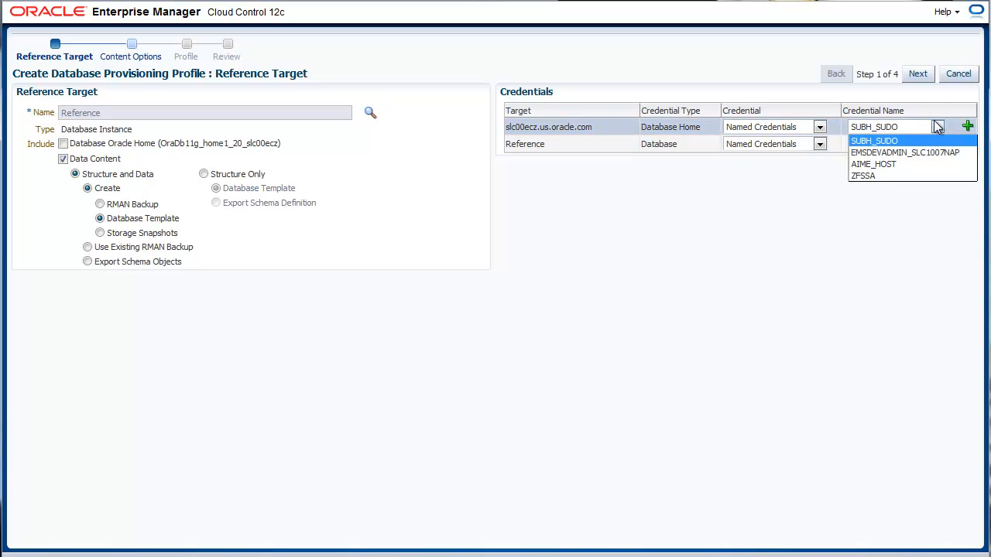
click(931, 164)
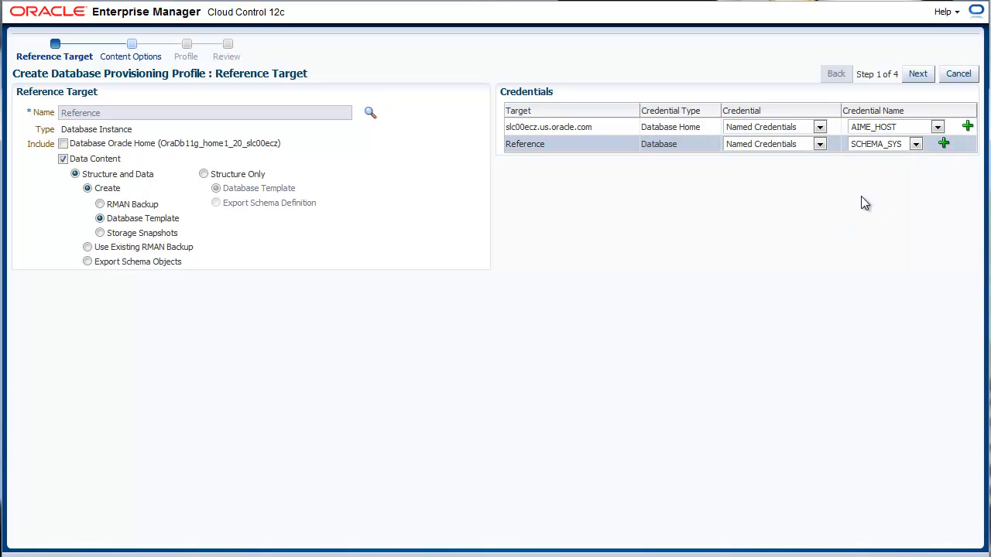
click(915, 145)
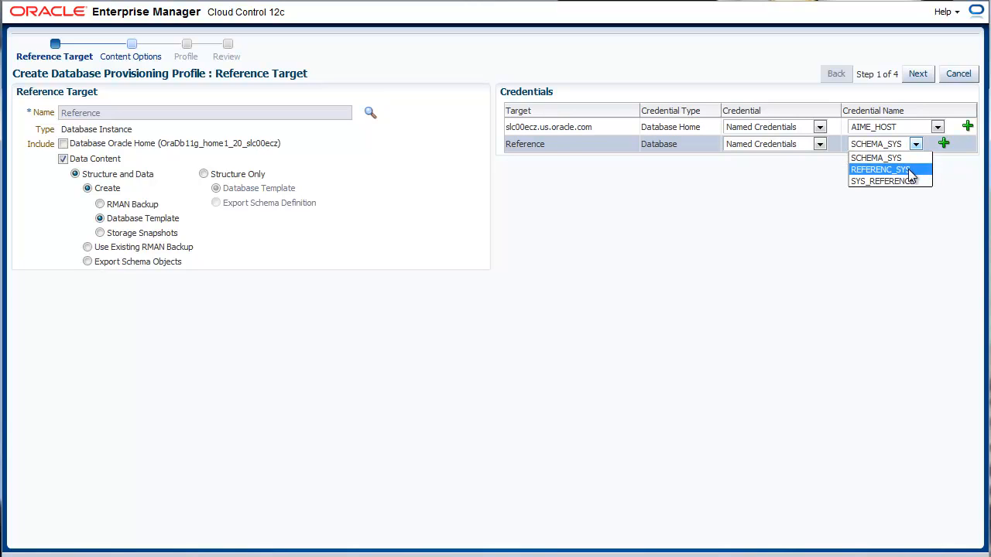
click(910, 170)
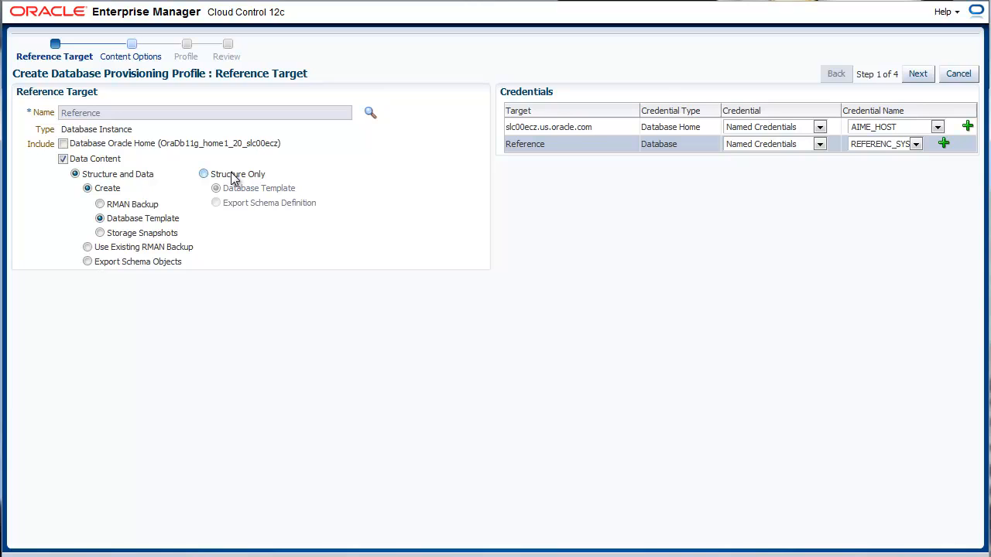
click(913, 77)
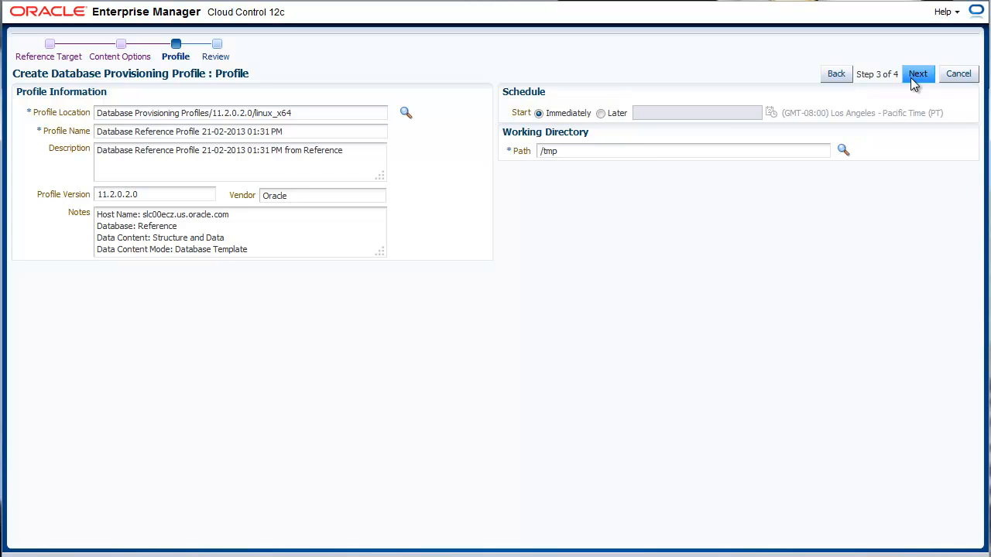
- Review the new provisioning profile's details, then cancel the profile wizard and confirm
click(916, 74)
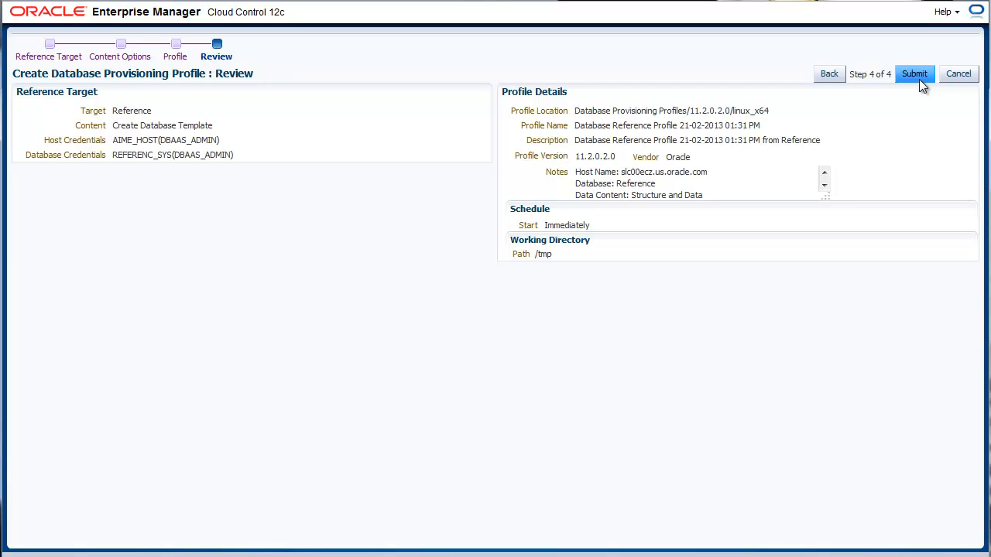
click(958, 75)
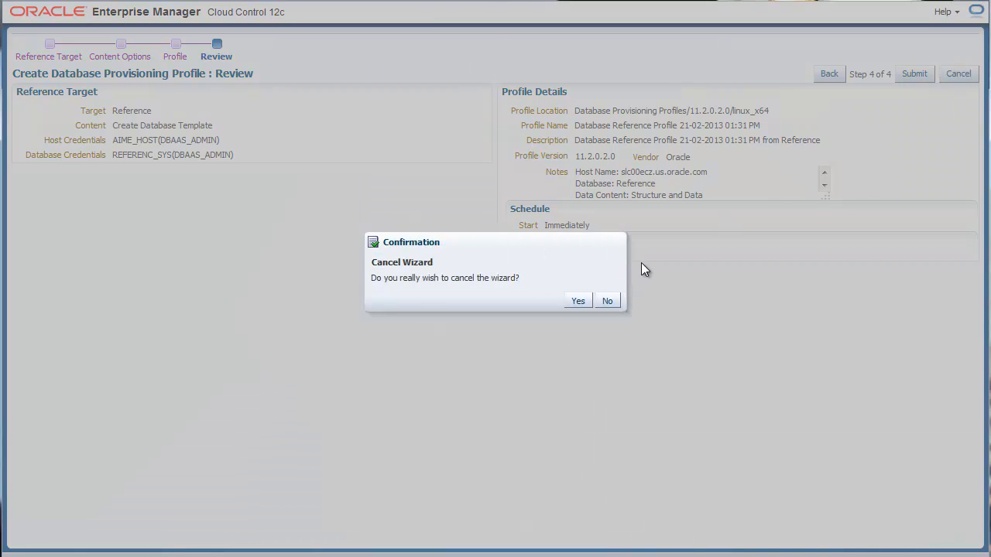
click(572, 300)
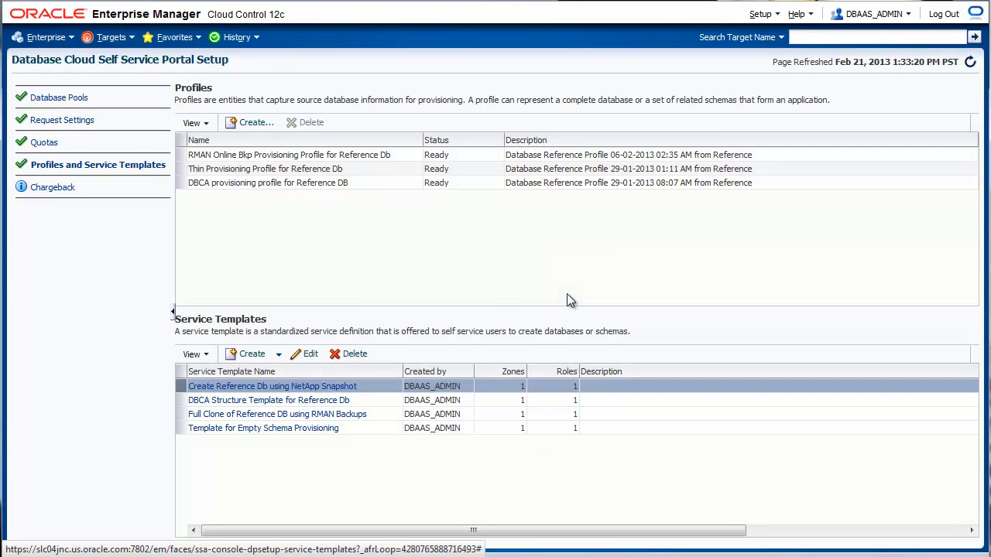
- Open the DBCA Structure Template for Reference Db service template for editing
click(378, 191)
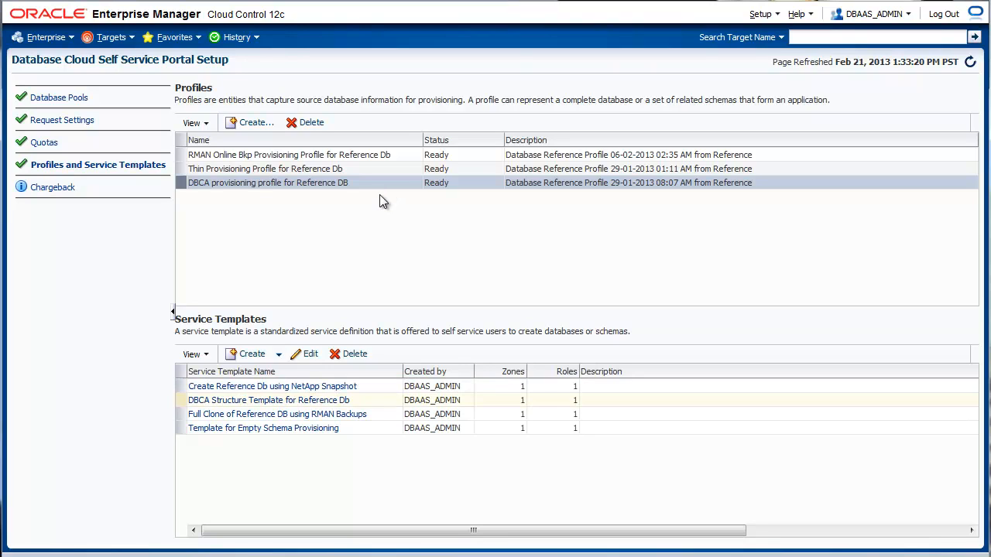
click(280, 356)
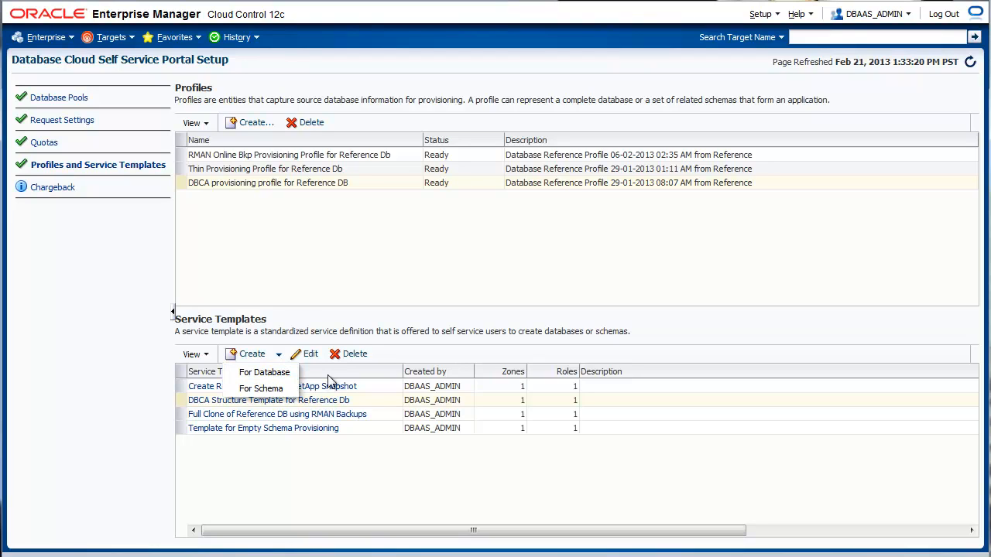
click(381, 401)
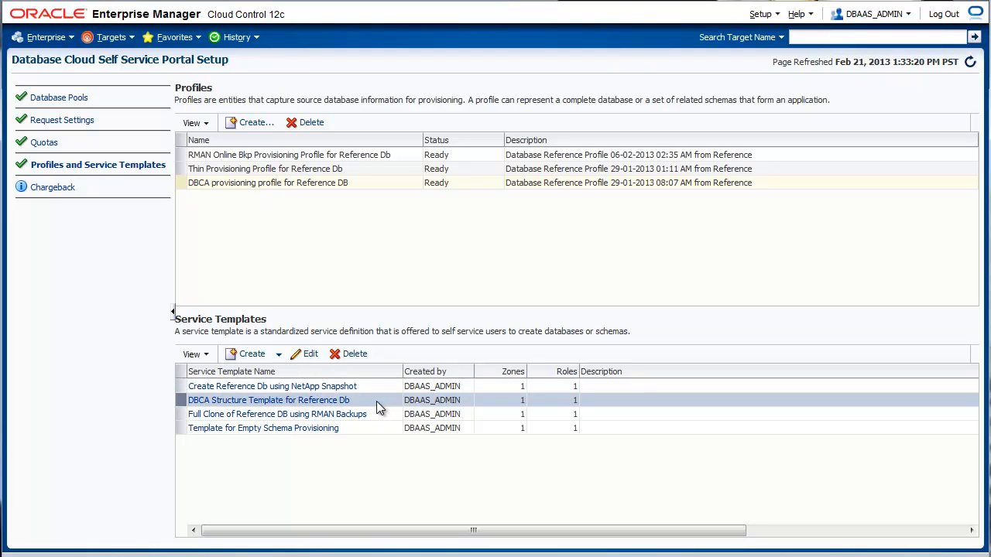
click(318, 359)
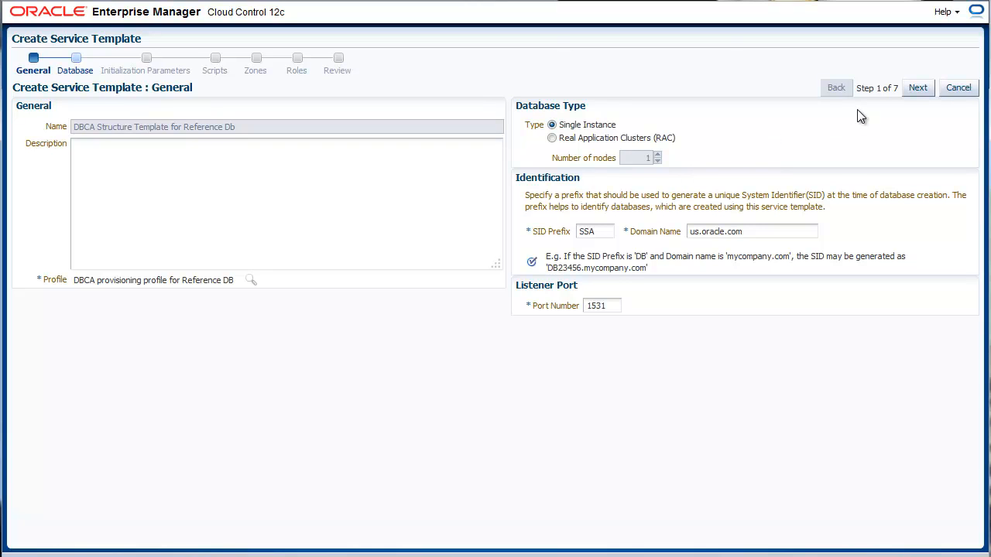
- Advance past the general and database pages and expand all initialization parameter groups, selecting memory_target
click(918, 87)
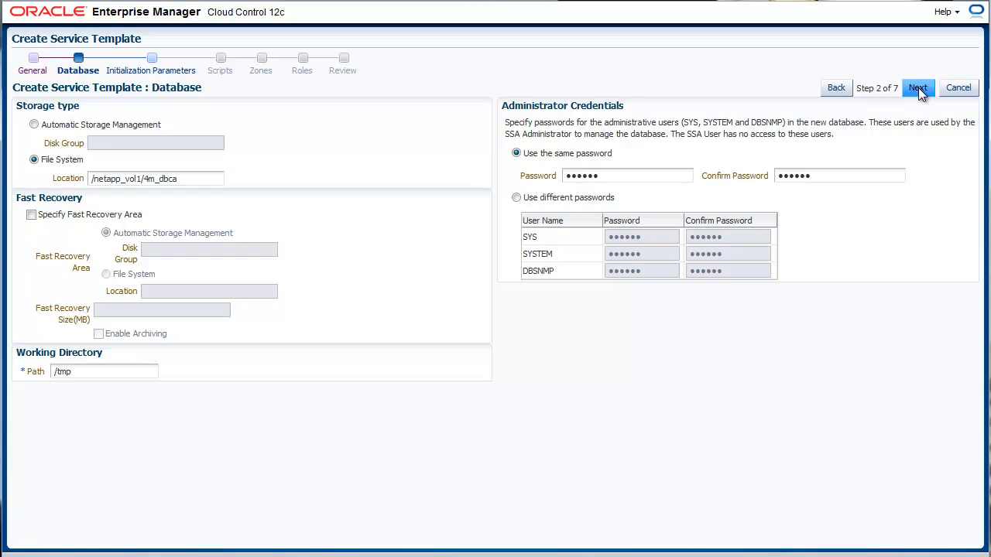
click(918, 88)
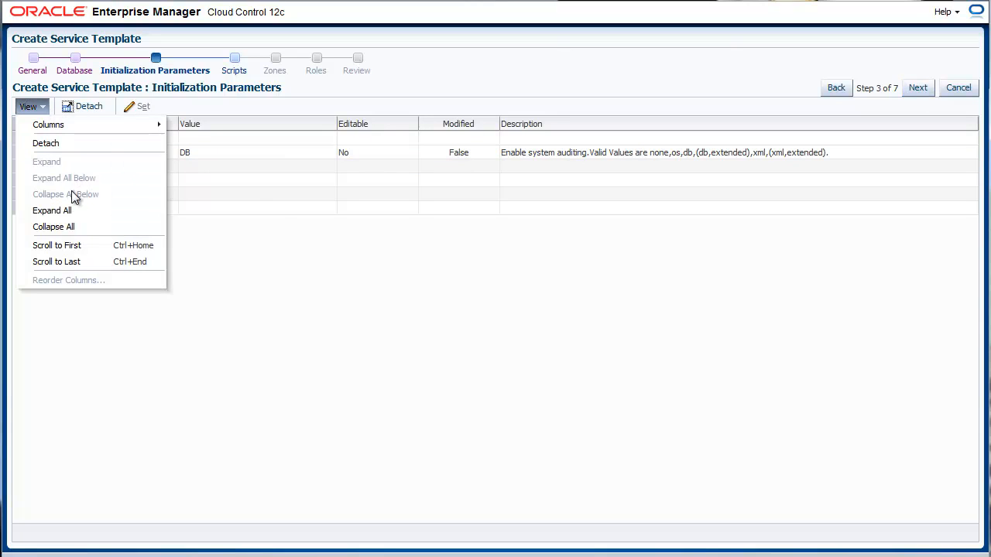
click(87, 213)
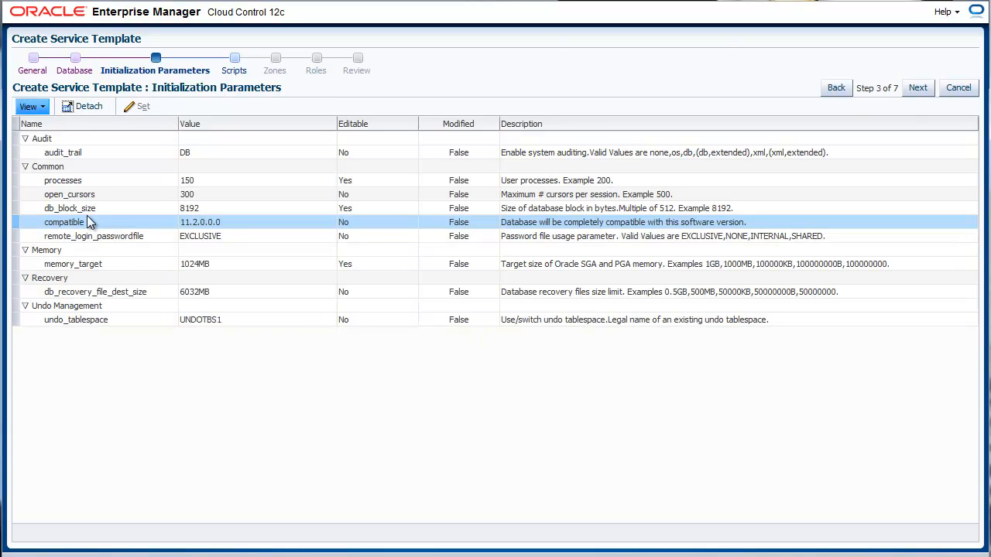
click(222, 267)
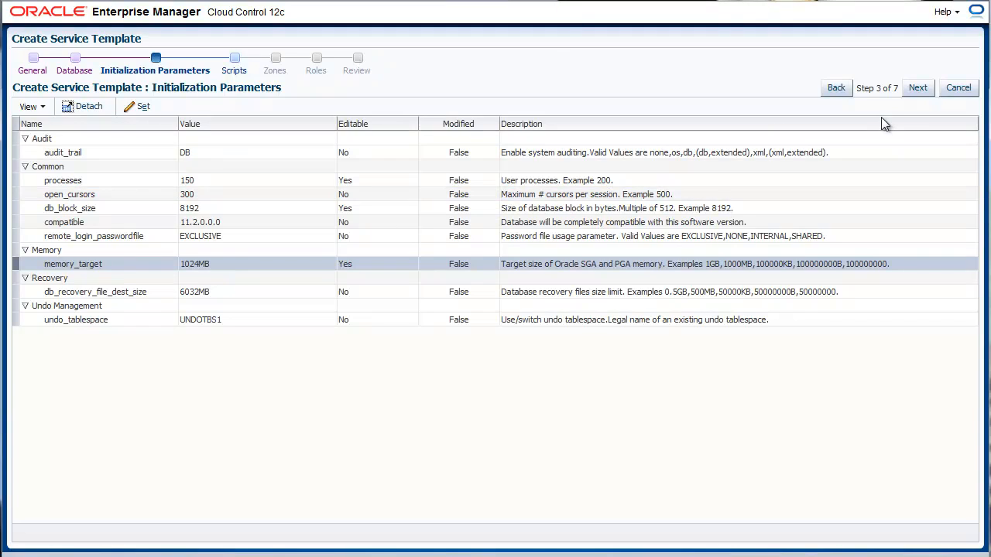
- Continue through the scripts, zones and roles pages unchanged and submit the service template
click(910, 92)
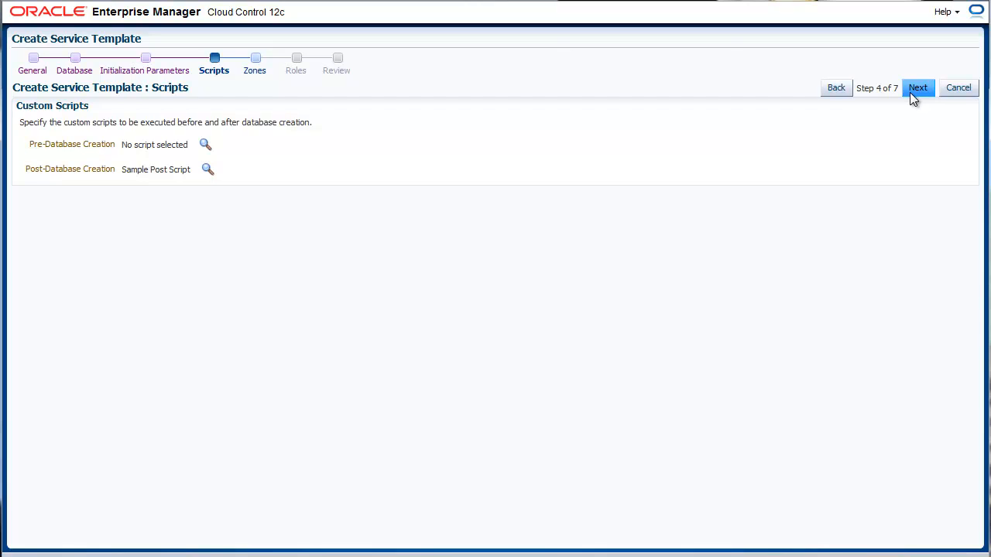
click(917, 88)
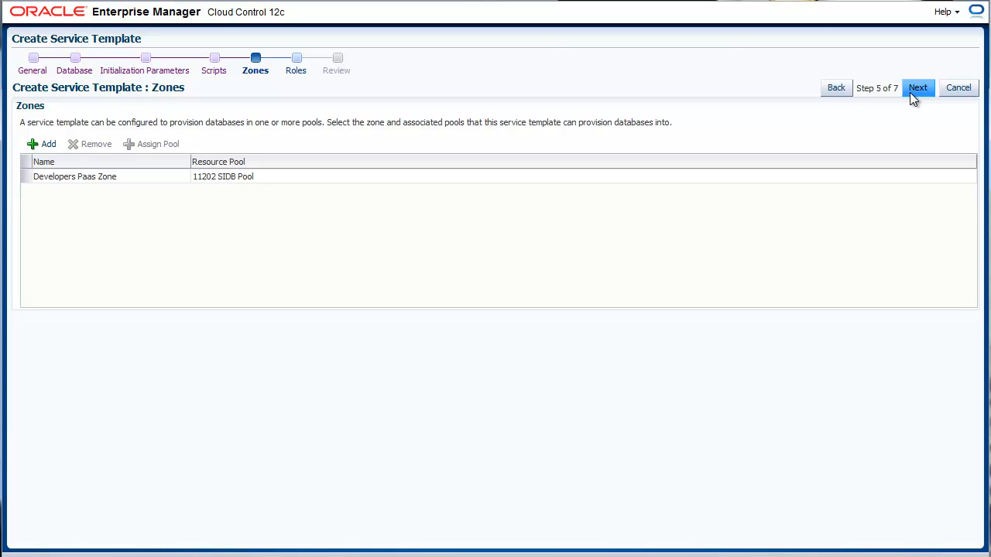
click(917, 87)
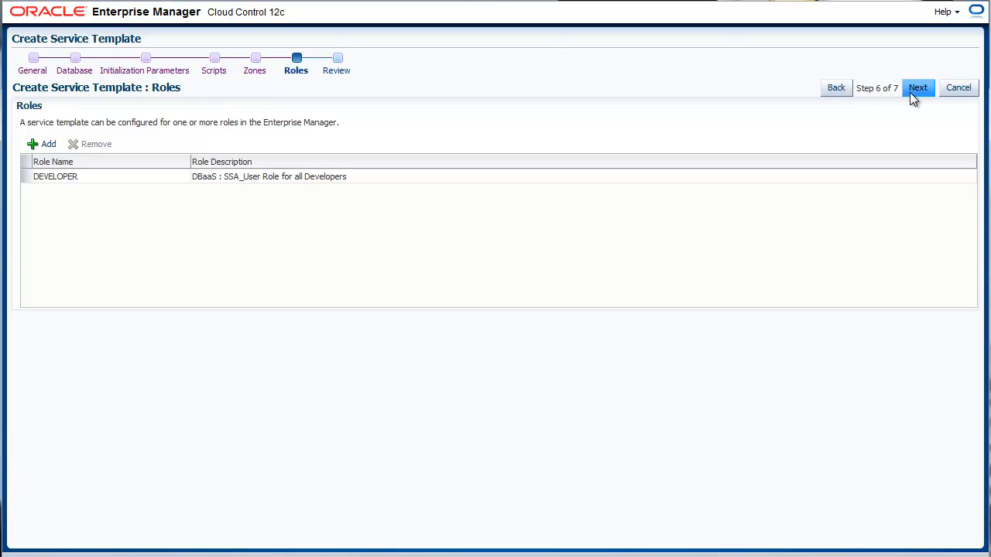
click(917, 87)
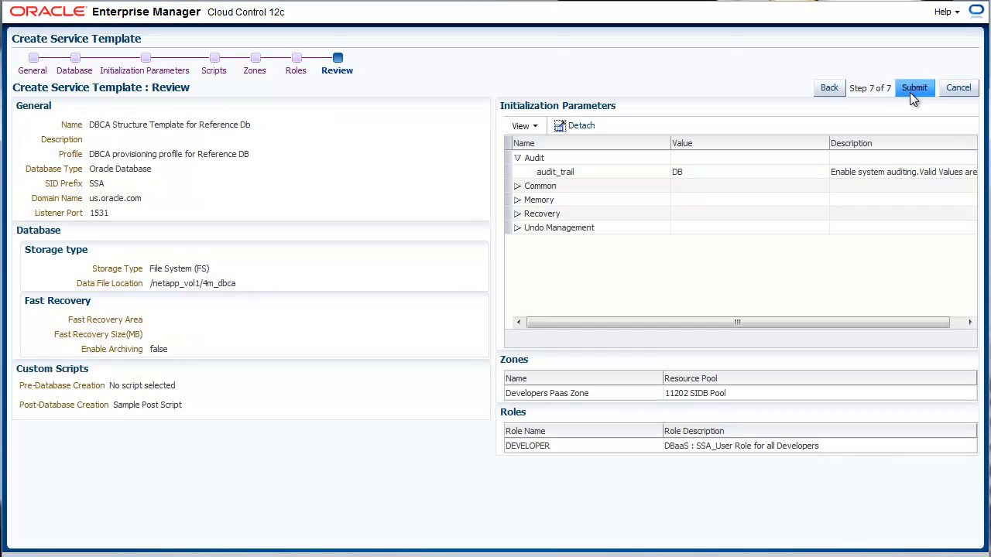
click(911, 92)
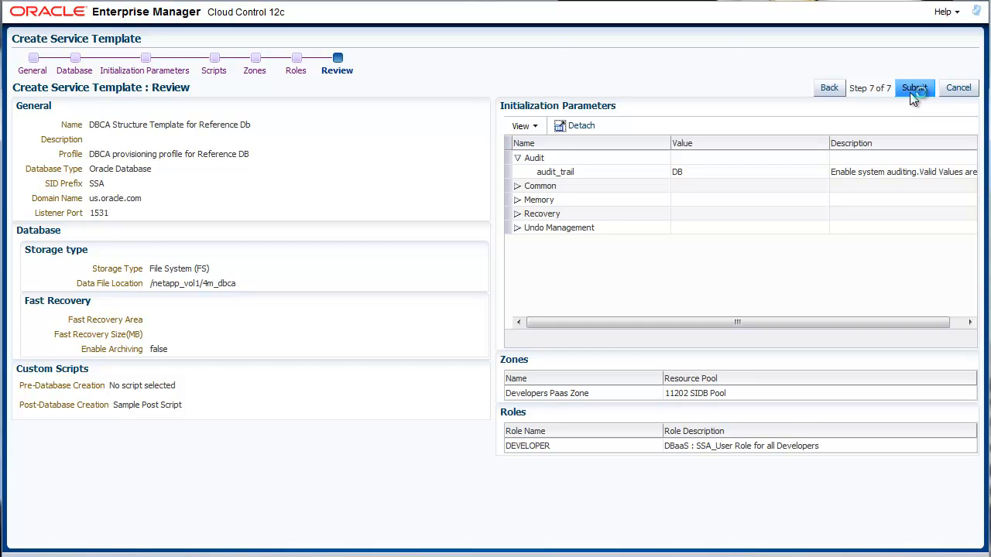